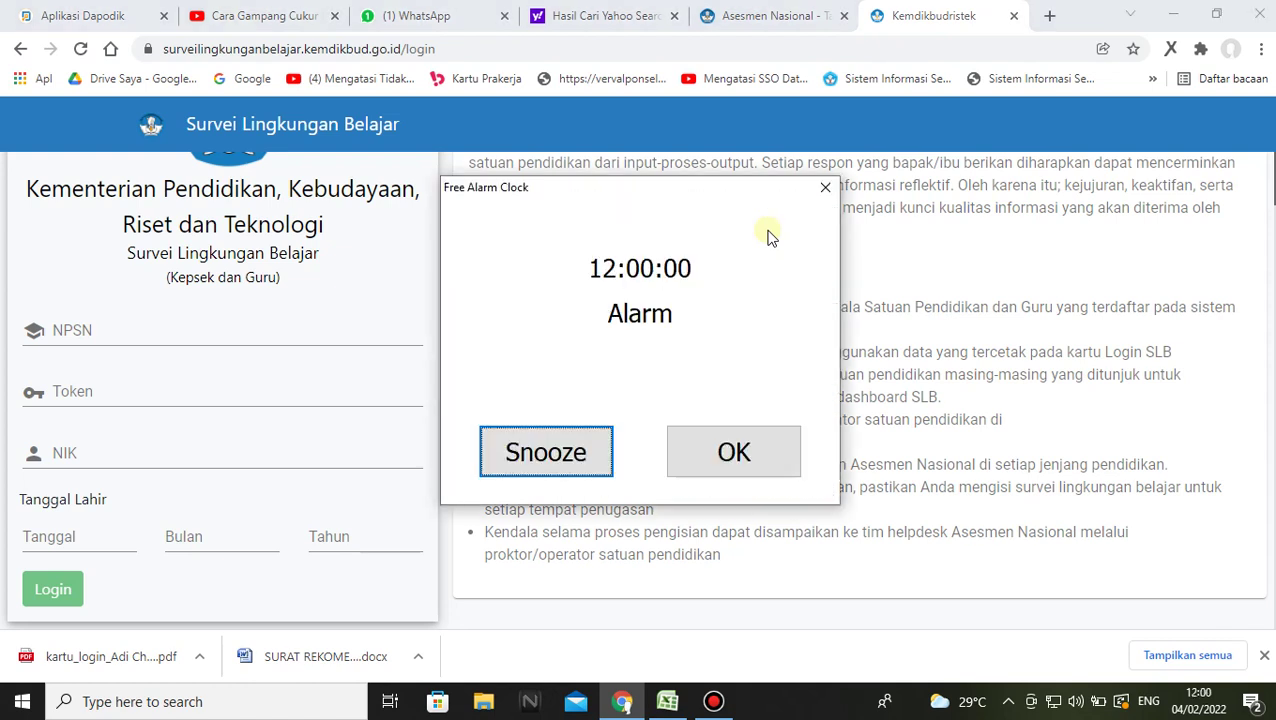
# Dismiss the 12:00:00 alarm and switch to the Asesmen Nasional page
pyautogui.click(730, 466)
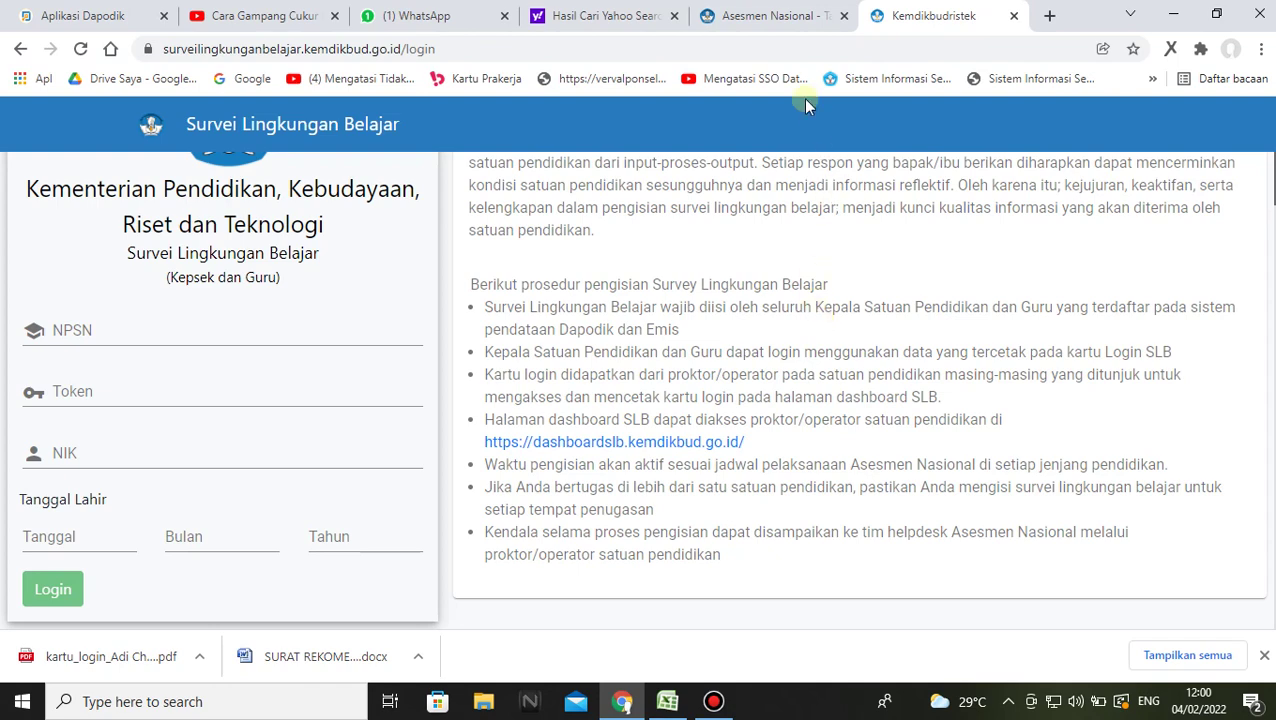
pyautogui.click(758, 20)
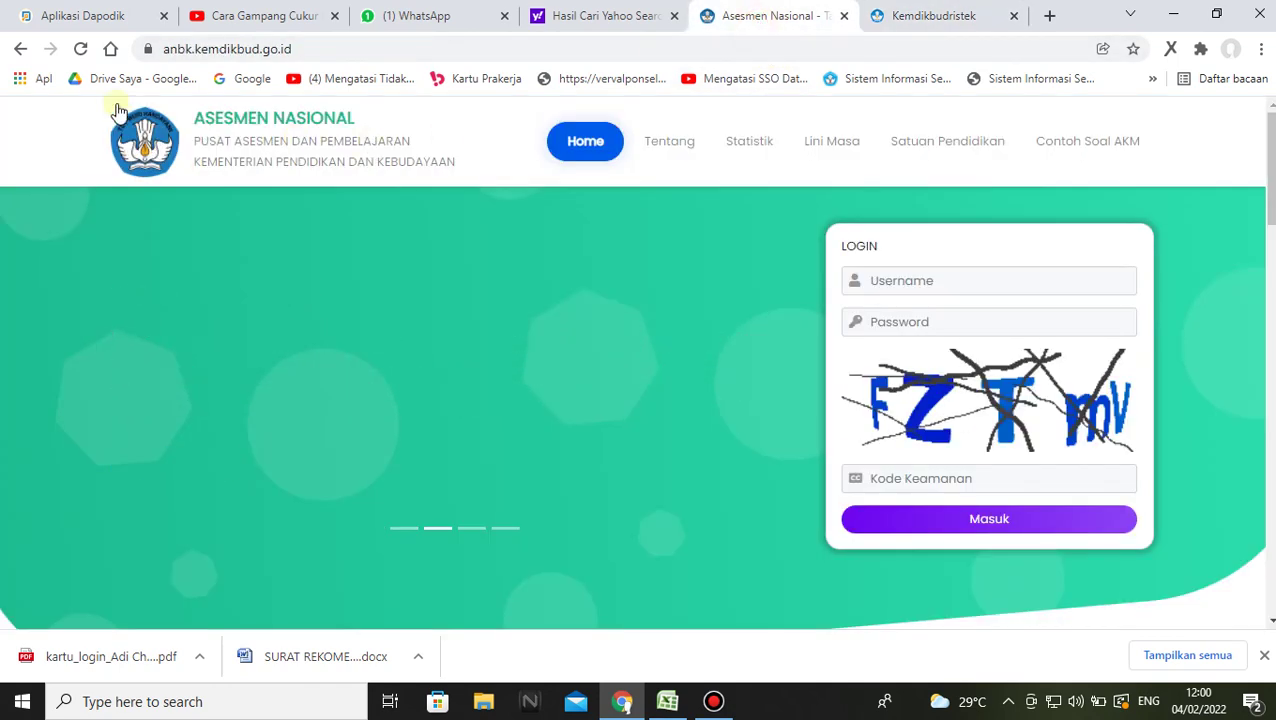
pyautogui.click(249, 80)
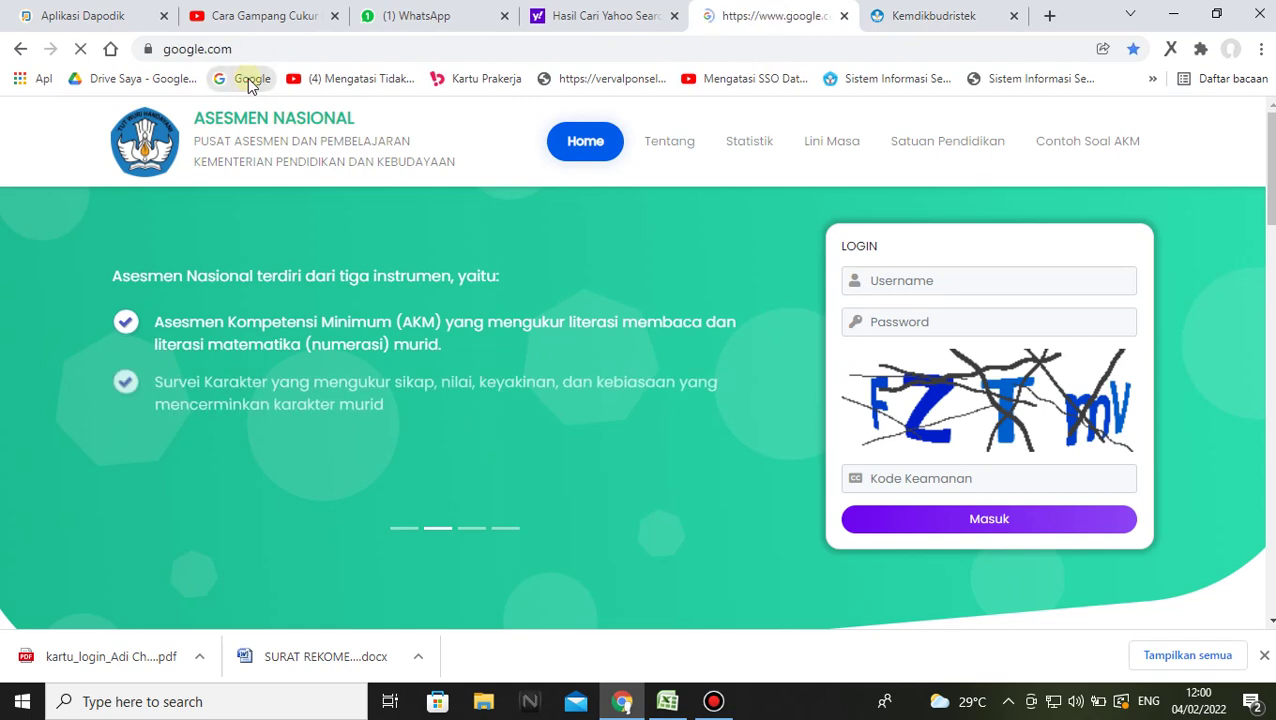
pyautogui.click(478, 287)
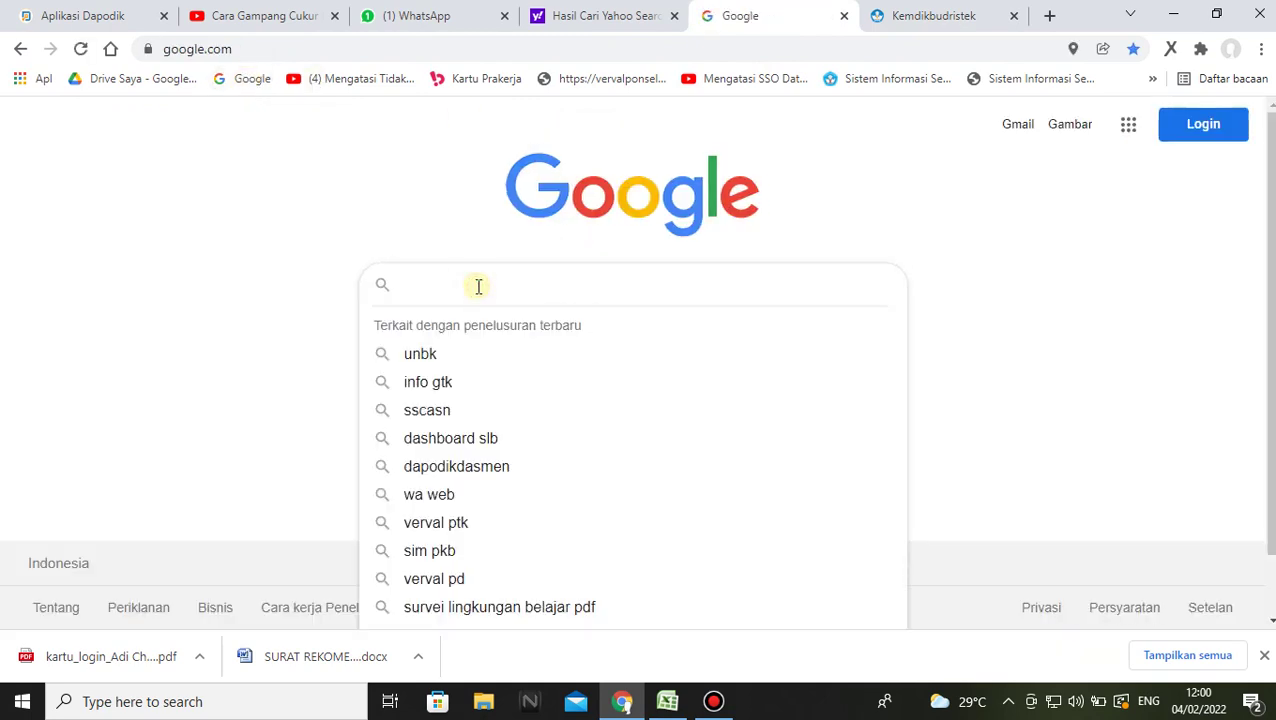
pyautogui.write('anbk')
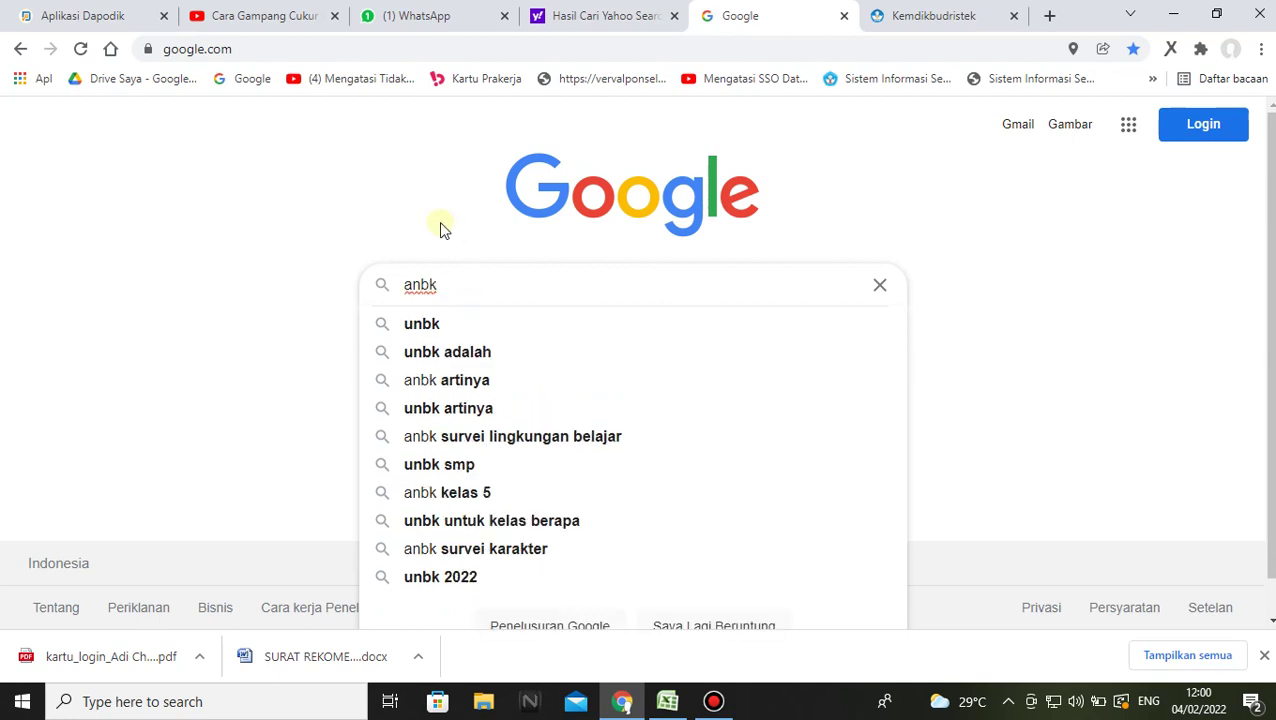
# Search the web for "anbk.kemdikbud.go id" and open the Asesmen Nasional - Tahun 2021 result
pyautogui.click(250, 48)
pyautogui.write('anbk.kemdikbud.go id')
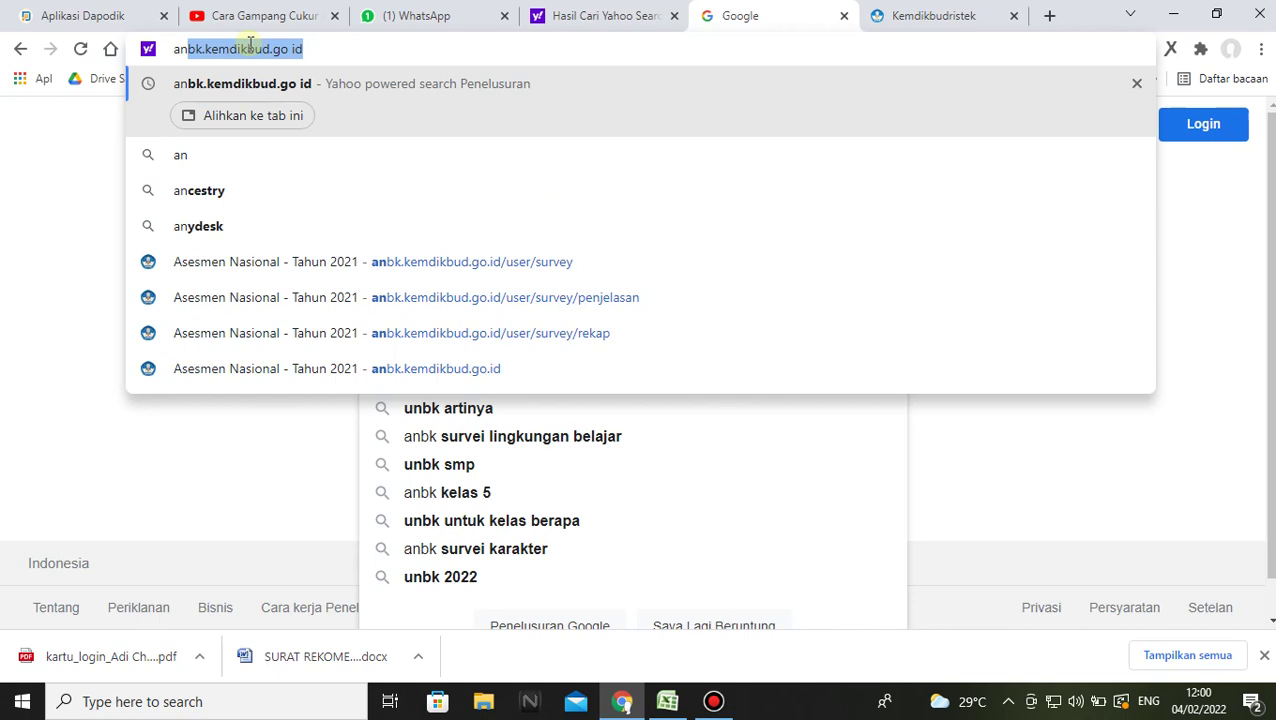
pyautogui.click(262, 84)
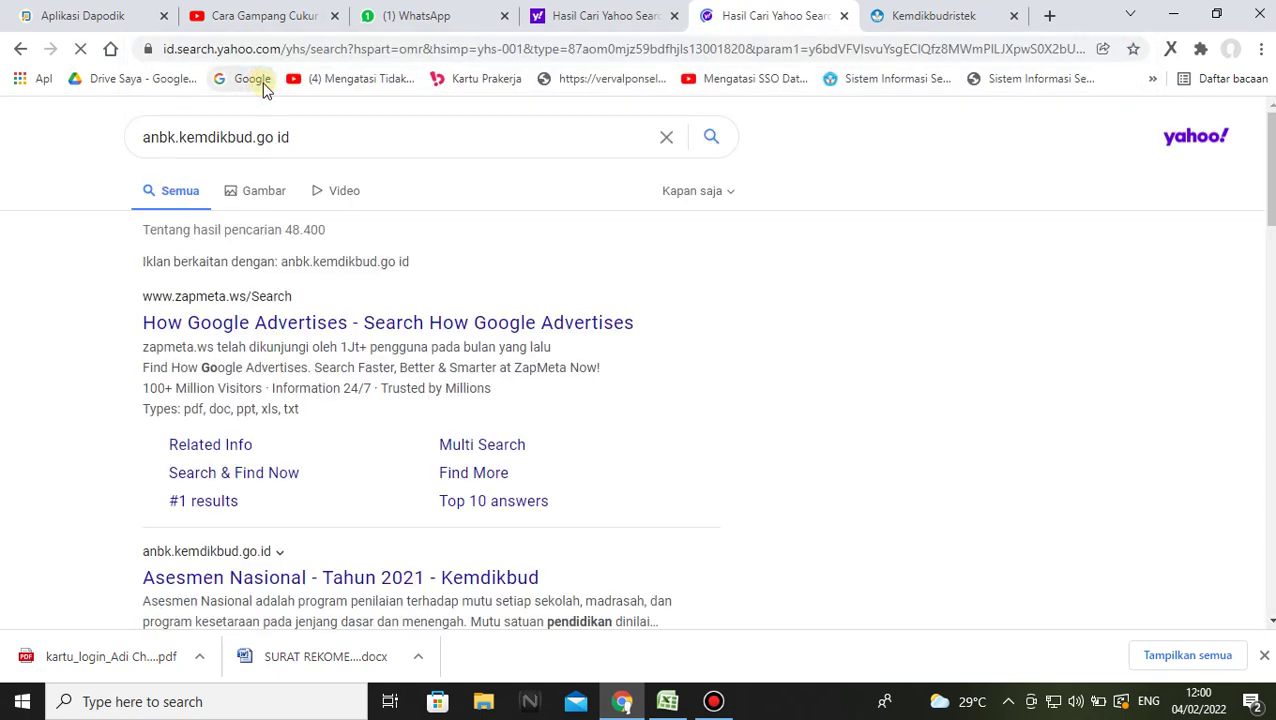
pyautogui.scroll(-2, 385, 310)
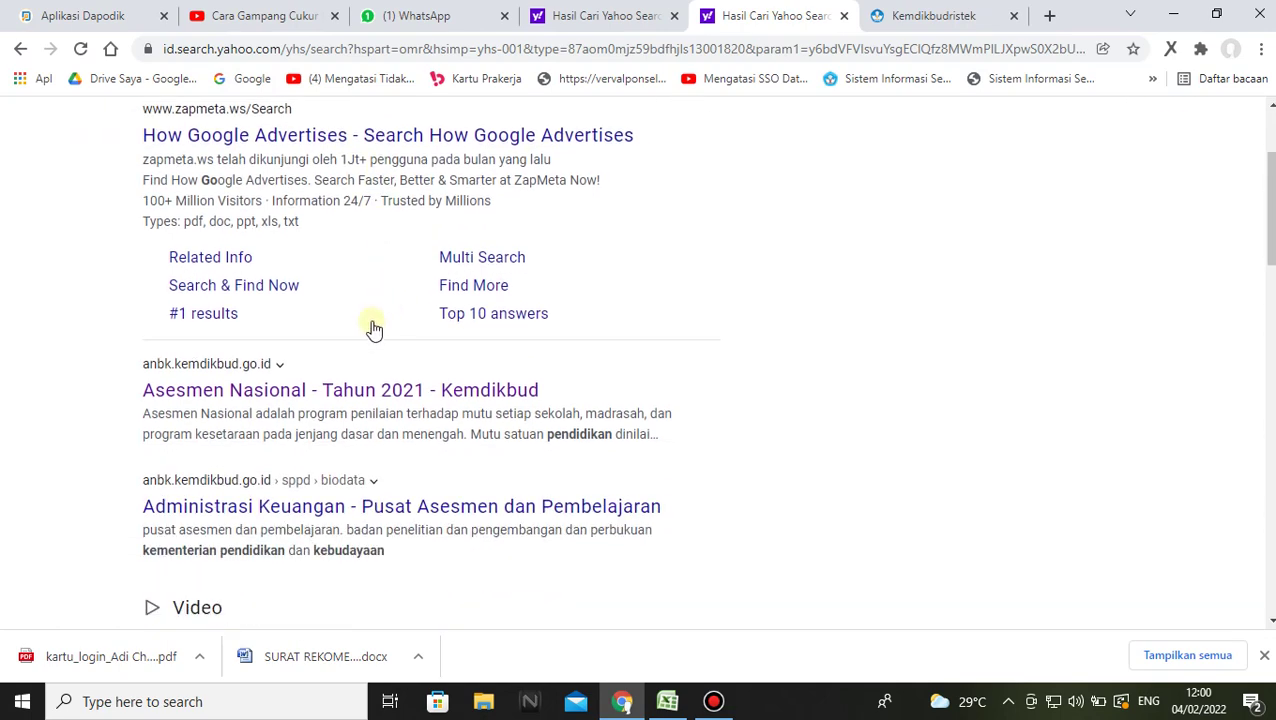
pyautogui.click(270, 392)
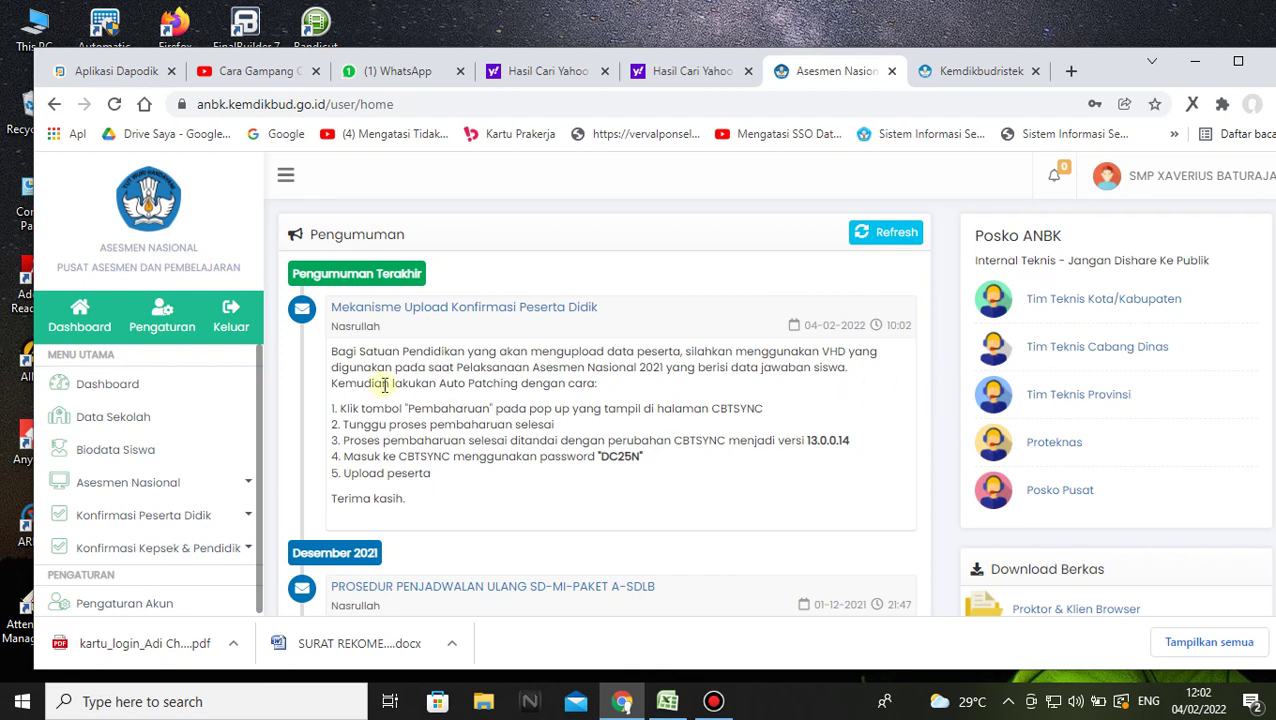
# Open the Penjelasan page under Konfirmasi Kepsek & Pendidik to read the survey access and confirmation rules
pyautogui.scroll(-1, 211, 402)
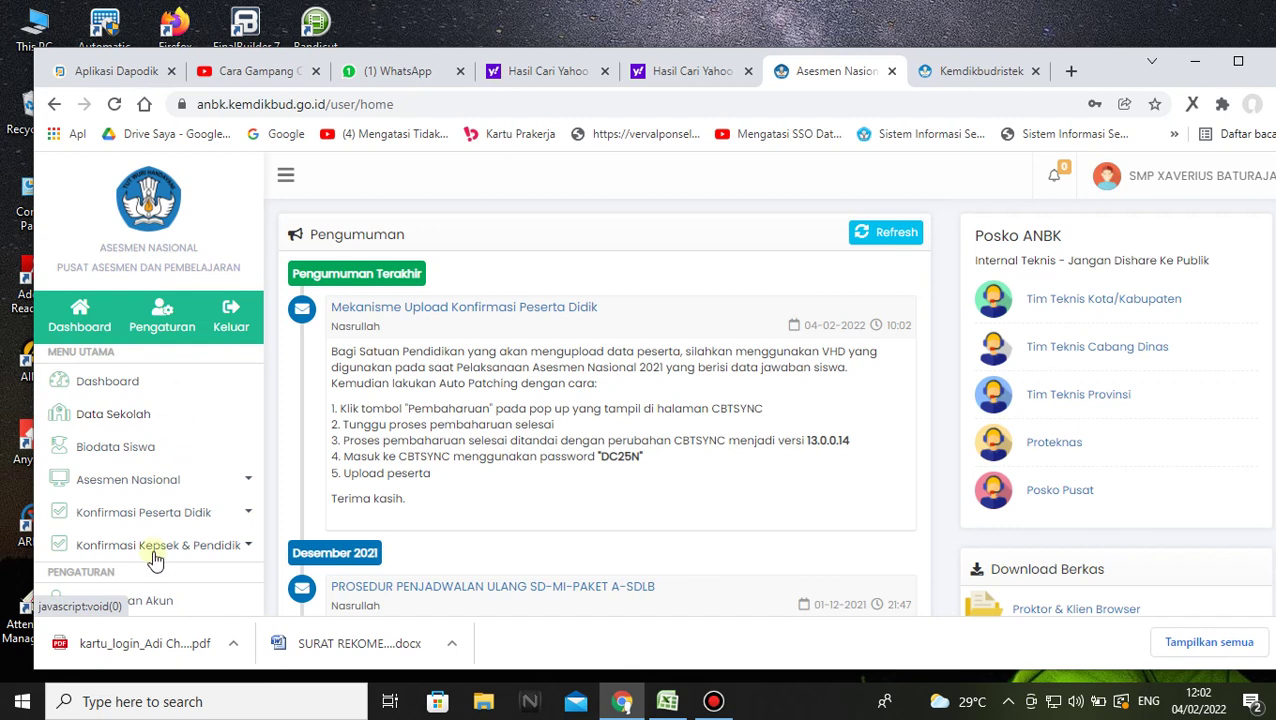
pyautogui.click(247, 550)
pyautogui.scroll(-1, 197, 518)
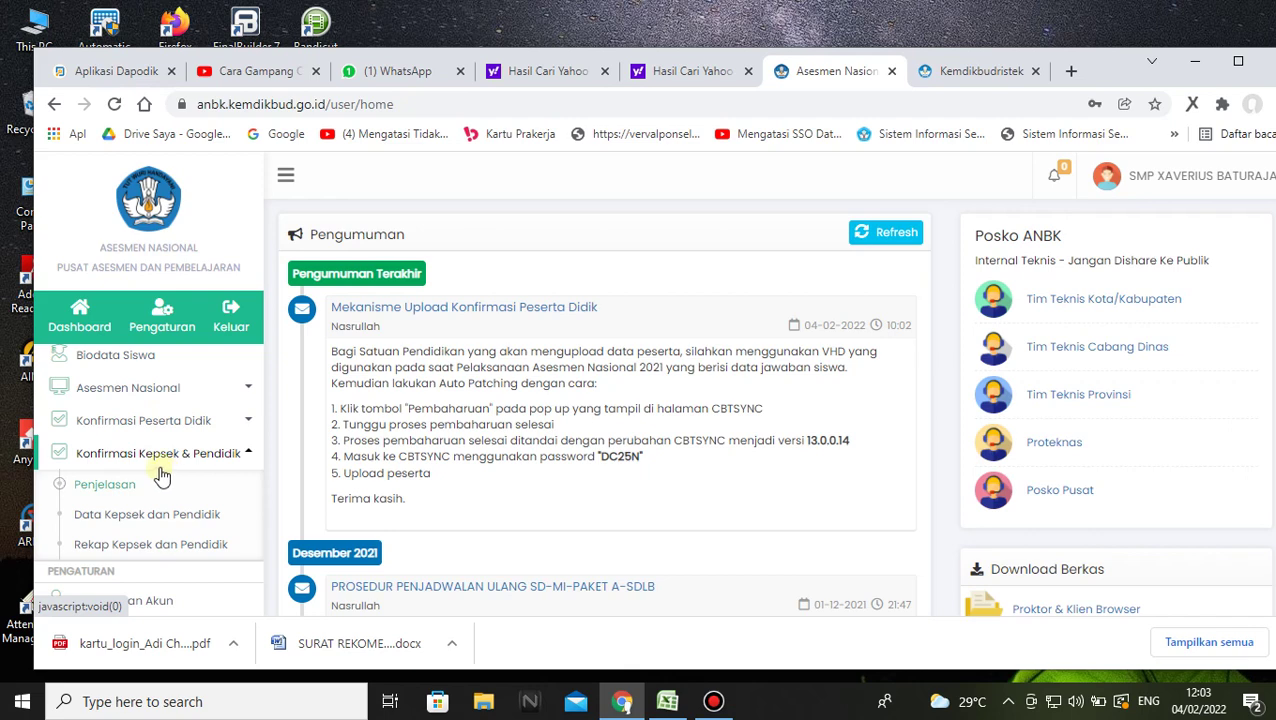
pyautogui.click(105, 484)
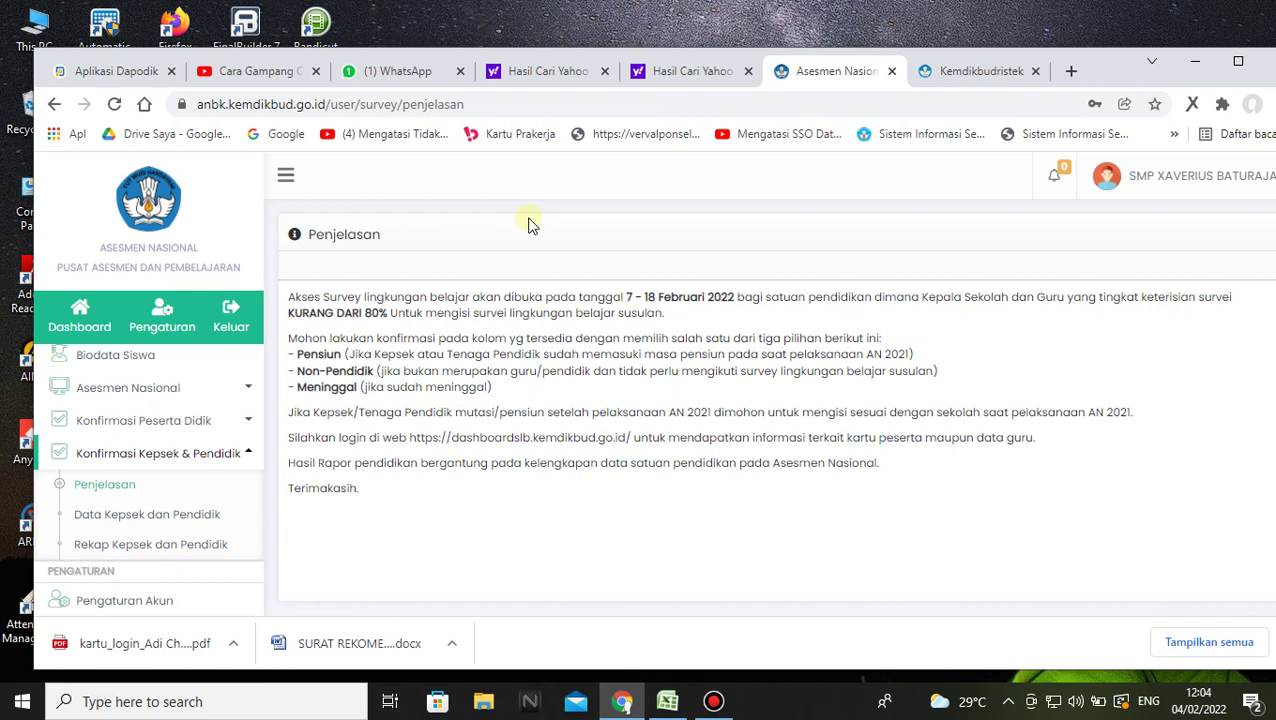
pyautogui.click(686, 452)
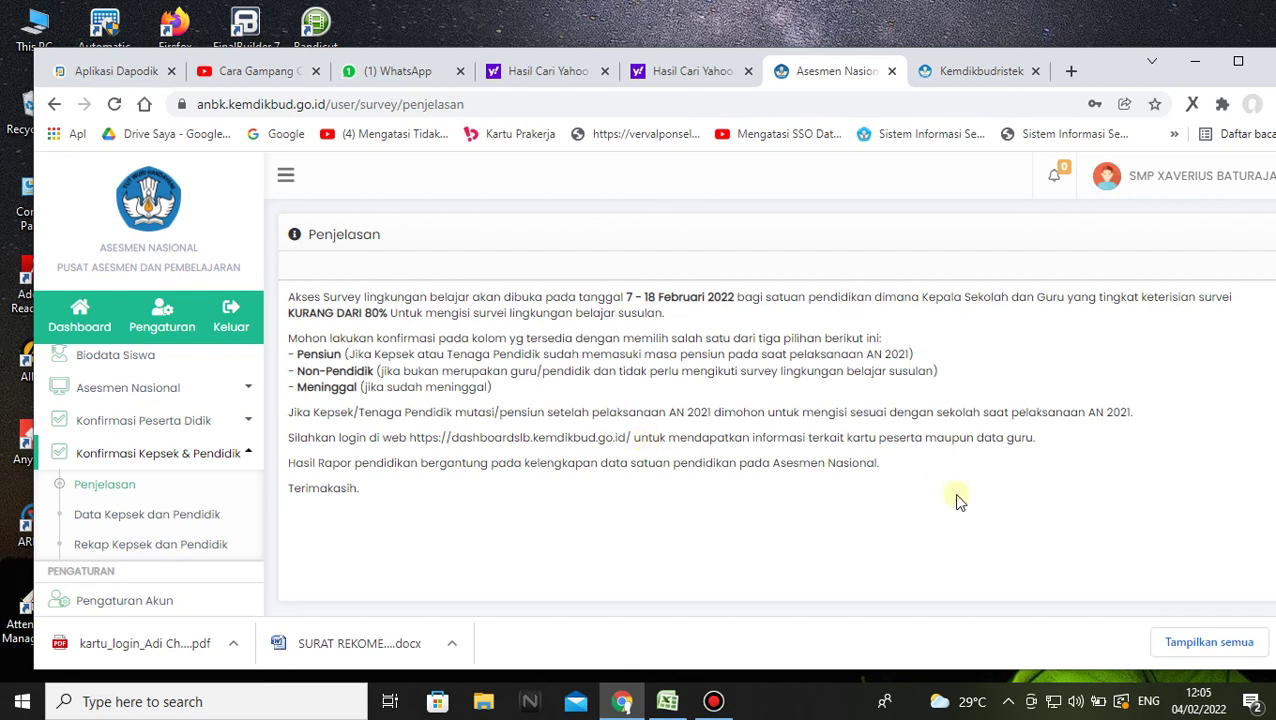
# View the Data Kepsek dan Pendidik page and return to the browser from the empty Notepad window
pyautogui.click(140, 520)
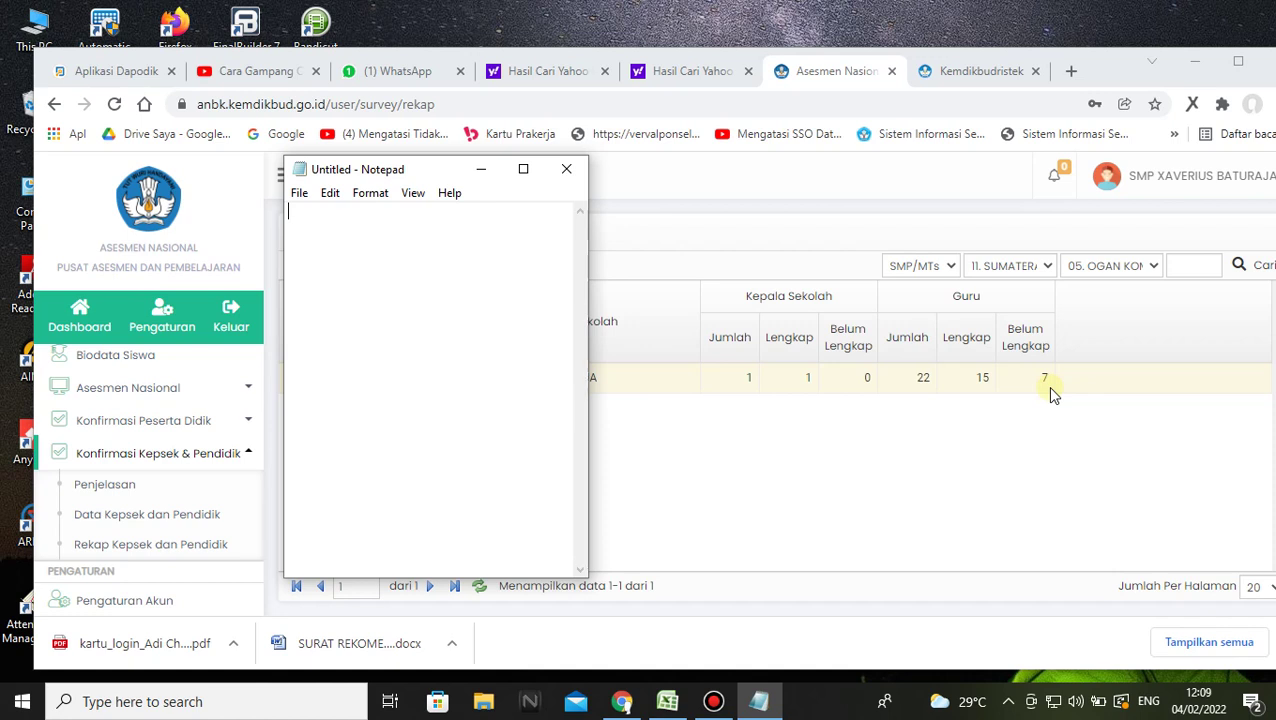
pyautogui.click(995, 434)
# Search Google for "survei lingkungan belajar" and open the surveilingkunganbelajar.kemdikbud.go.id result
pyautogui.hotkey('ctrl', 'Tab')
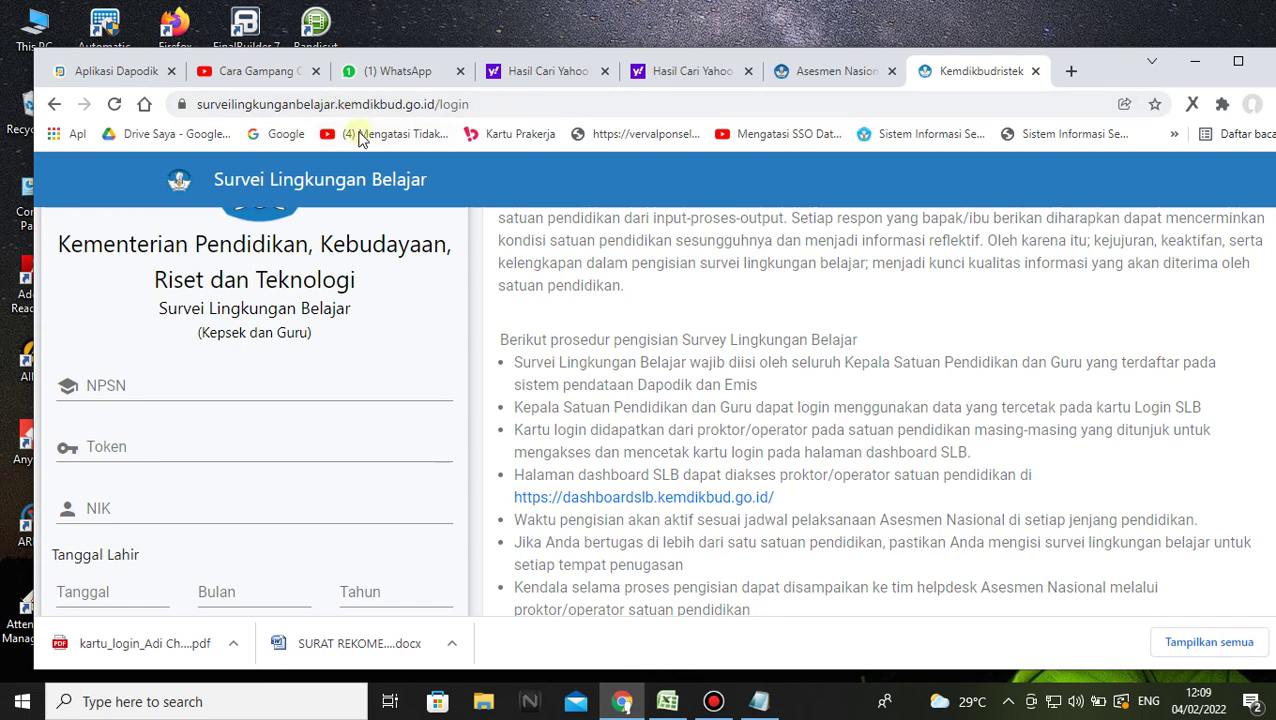
pyautogui.click(280, 136)
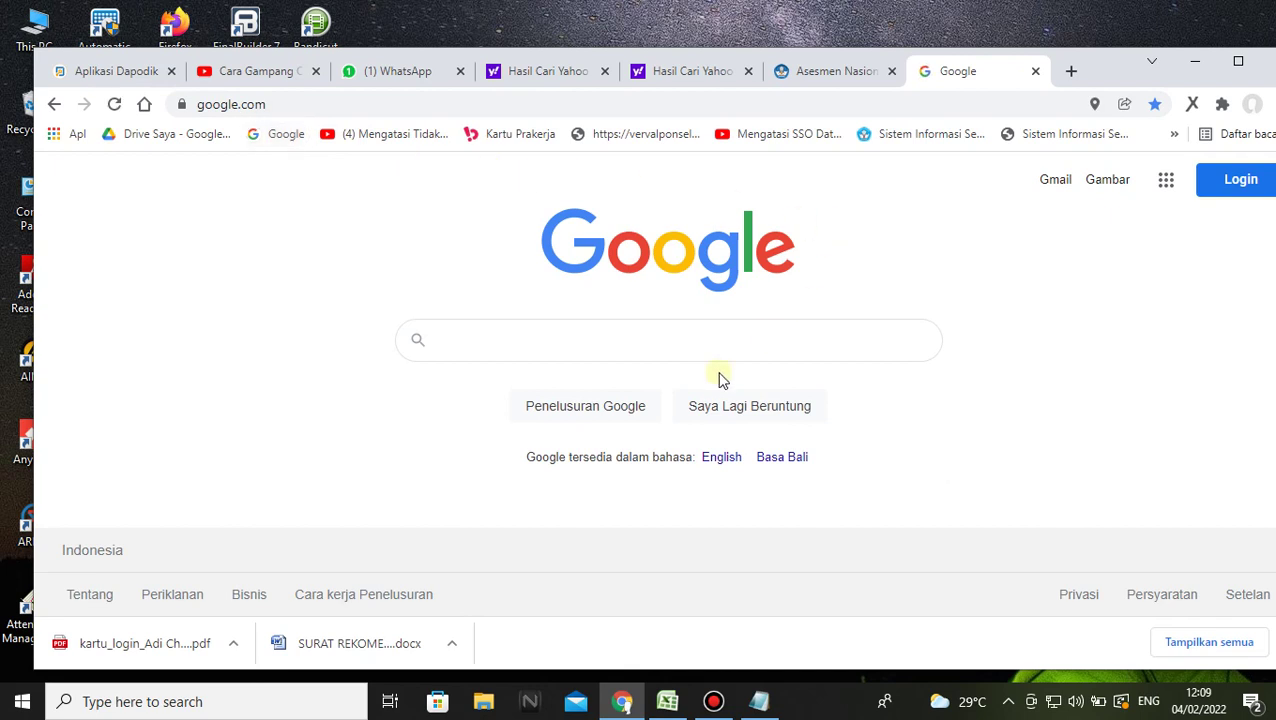
pyautogui.click(551, 346)
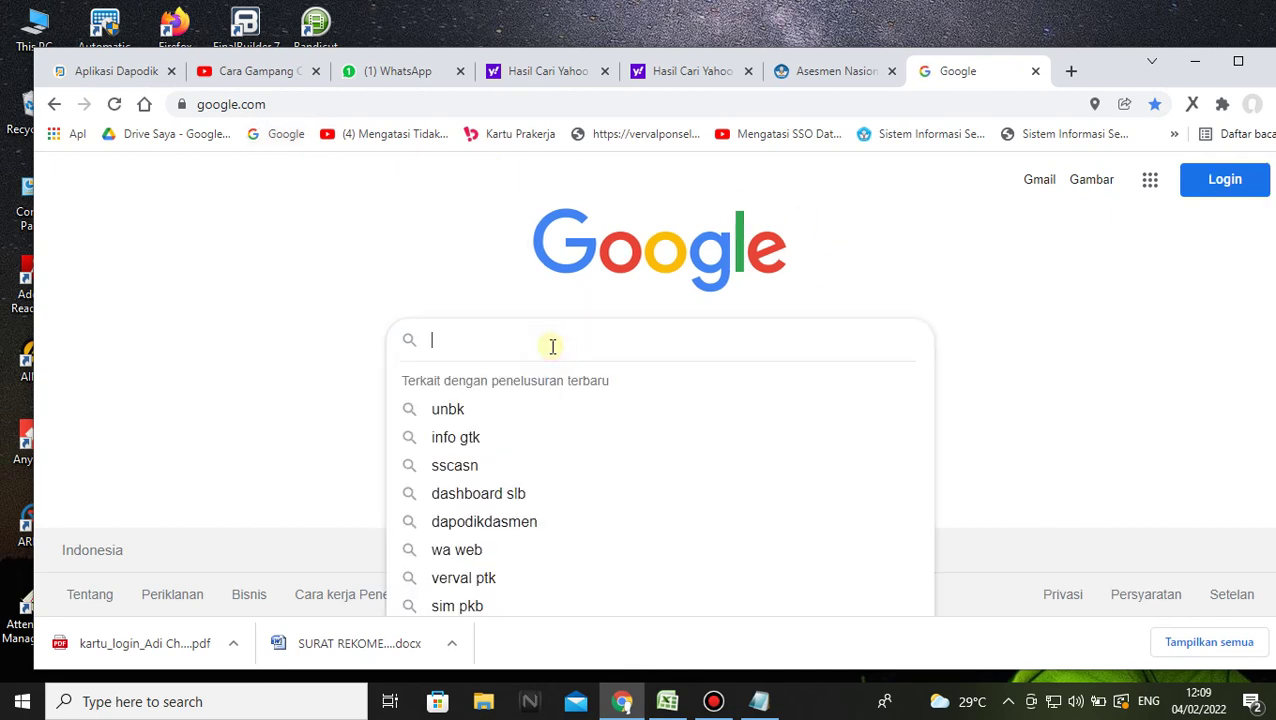
pyautogui.write('sur')
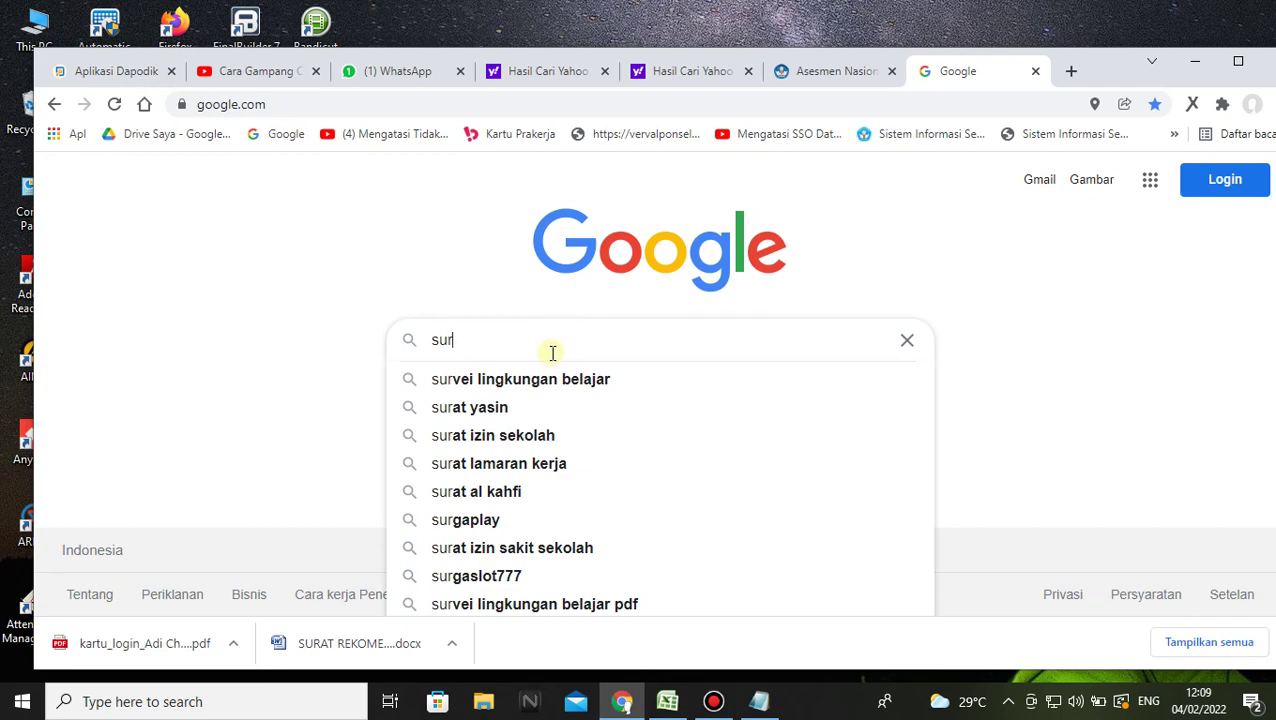
pyautogui.click(563, 378)
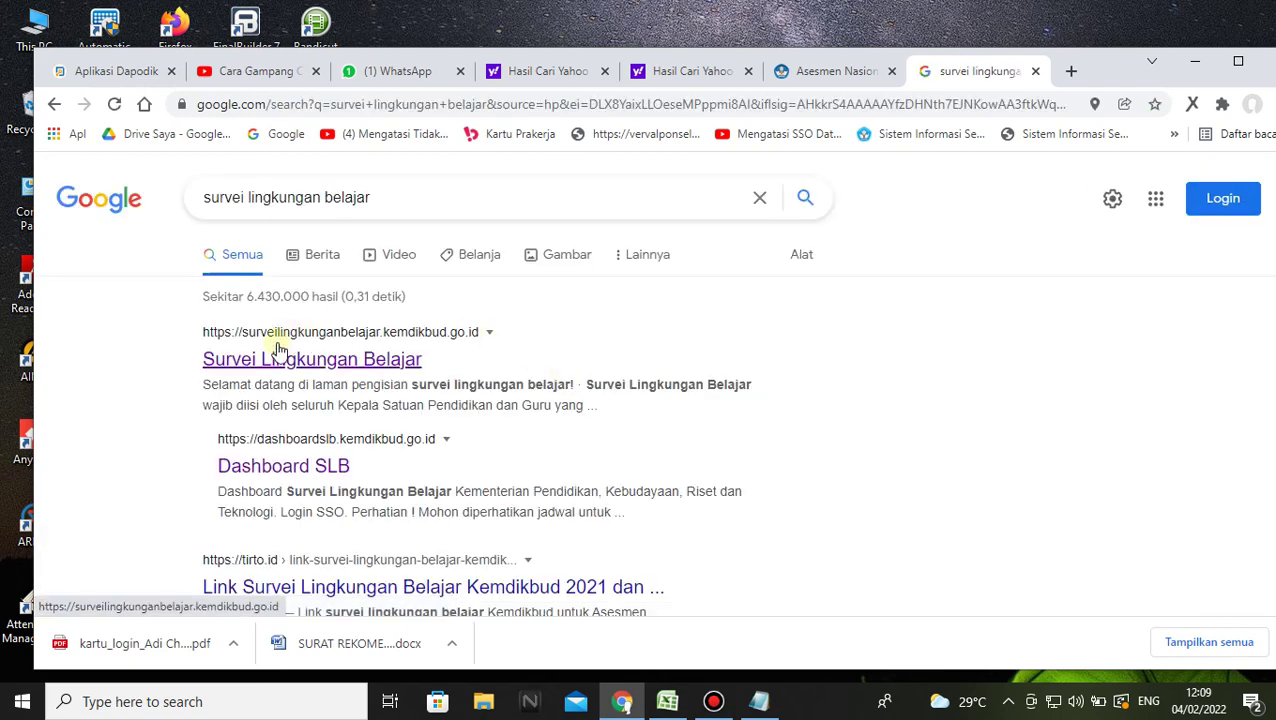
pyautogui.click(290, 360)
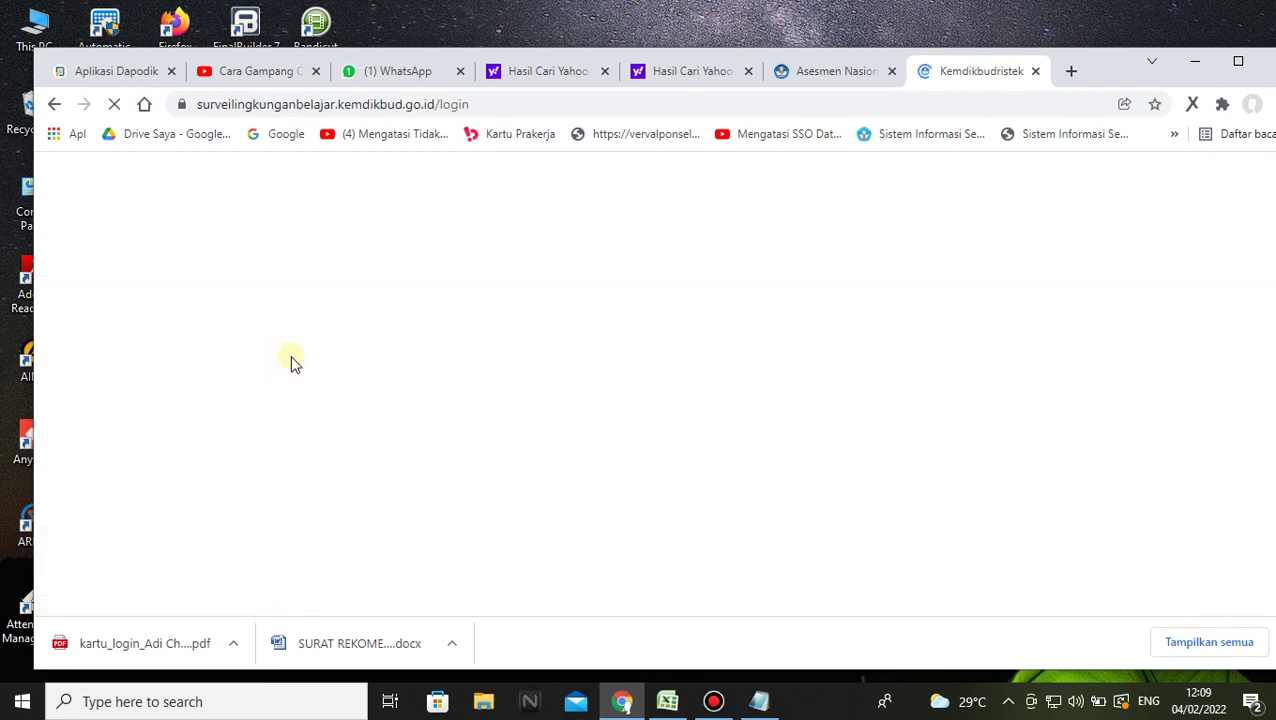
# Dismiss the 12:10:00 alarm, then follow the survey procedure's dashboardslb.kemdikbud.go.id link and start the SSO login
pyautogui.scroll(-1, 766, 309)
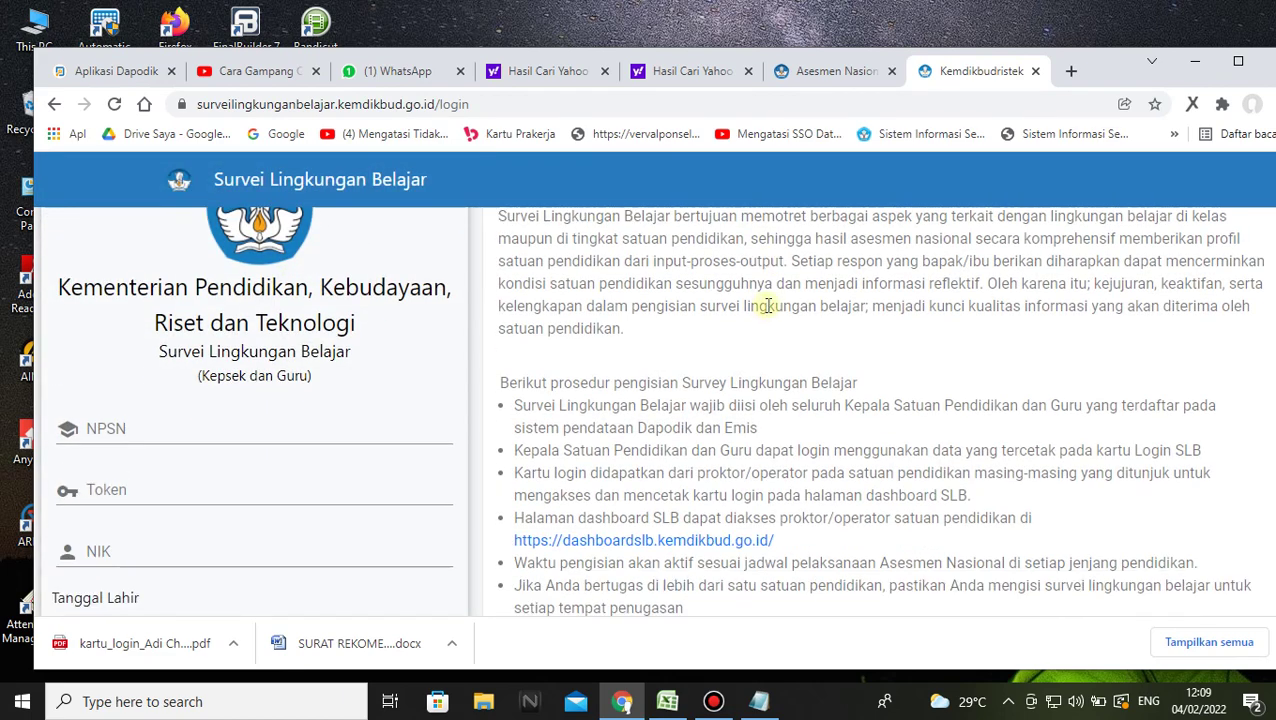
pyautogui.scroll(1, 208, 374)
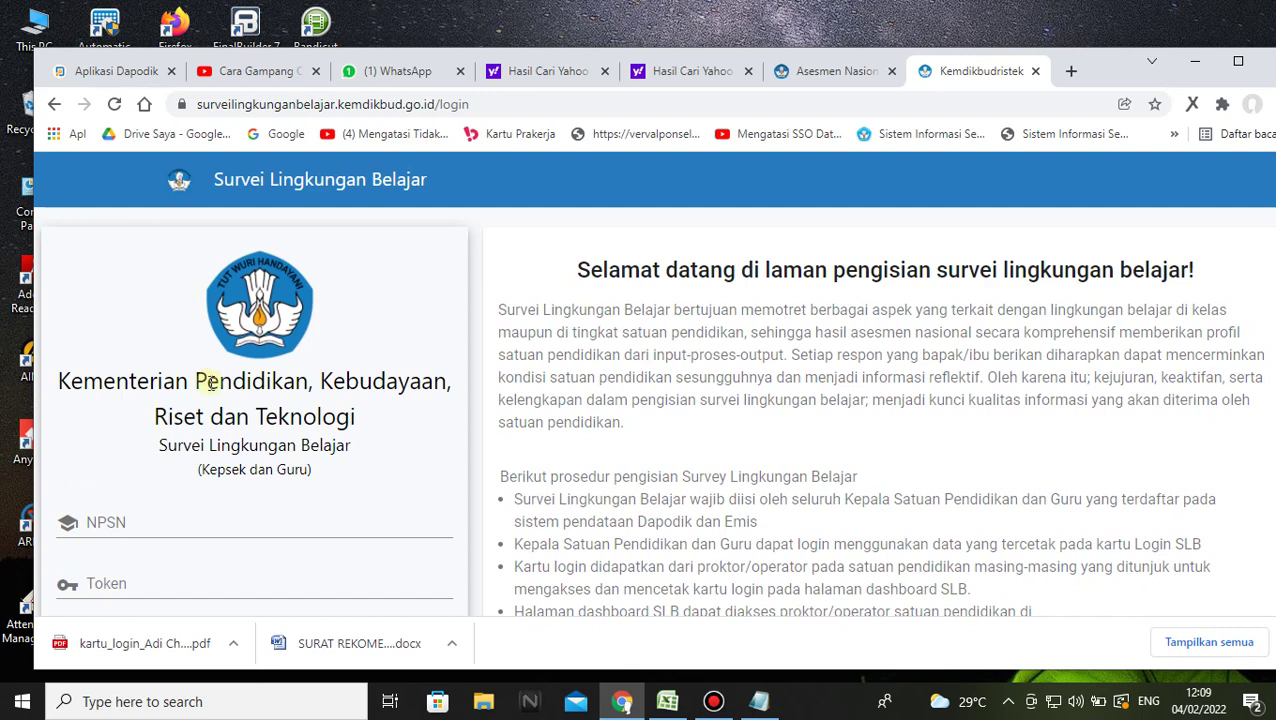
pyautogui.scroll(-2, 208, 374)
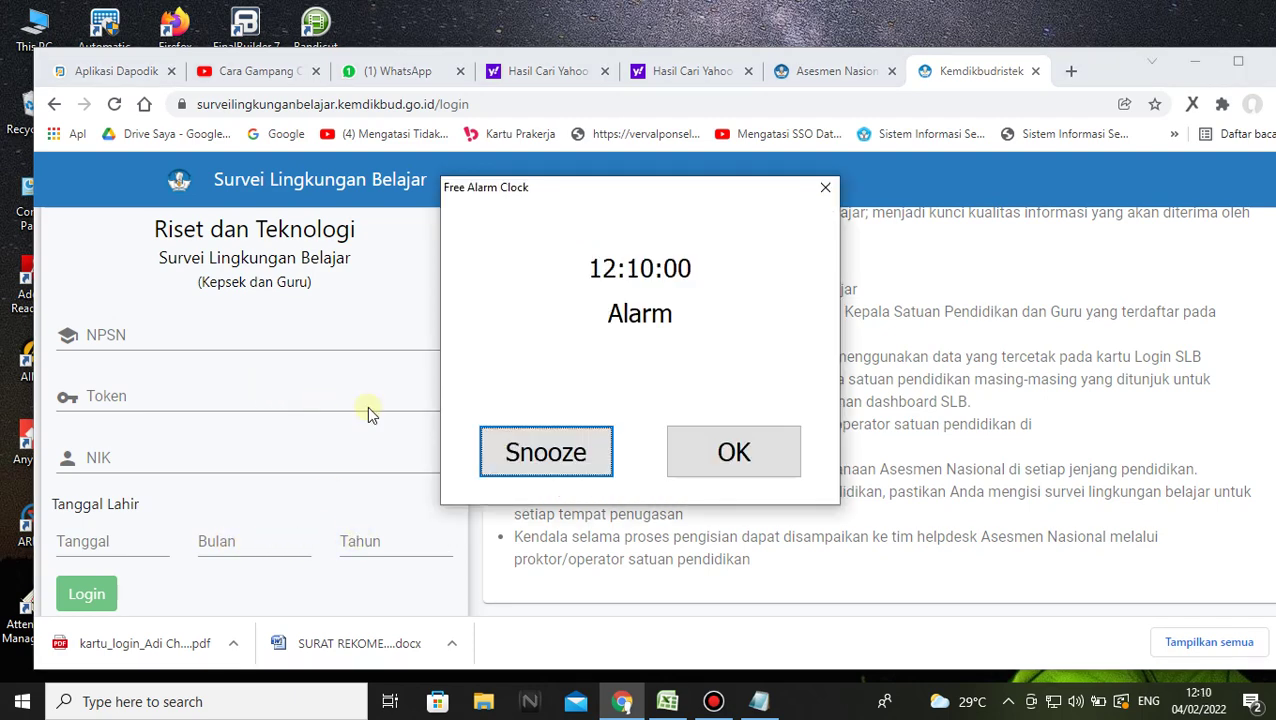
pyautogui.click(732, 460)
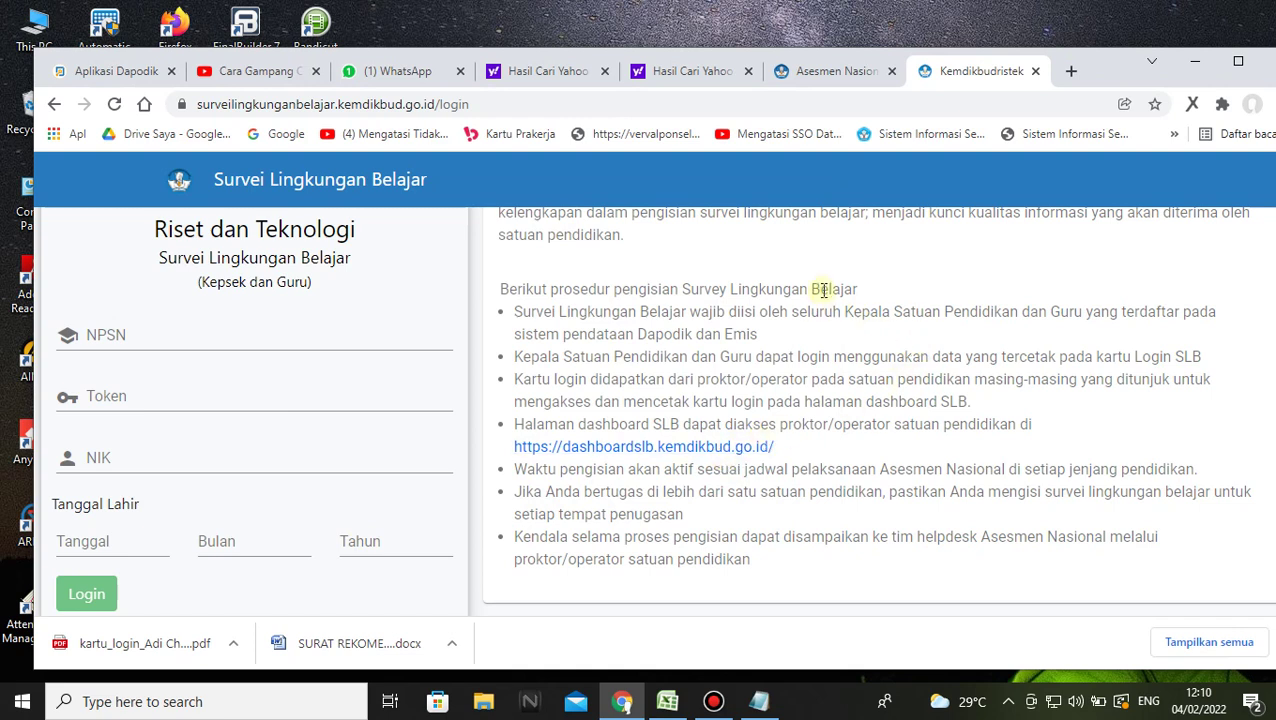
pyautogui.click(597, 450)
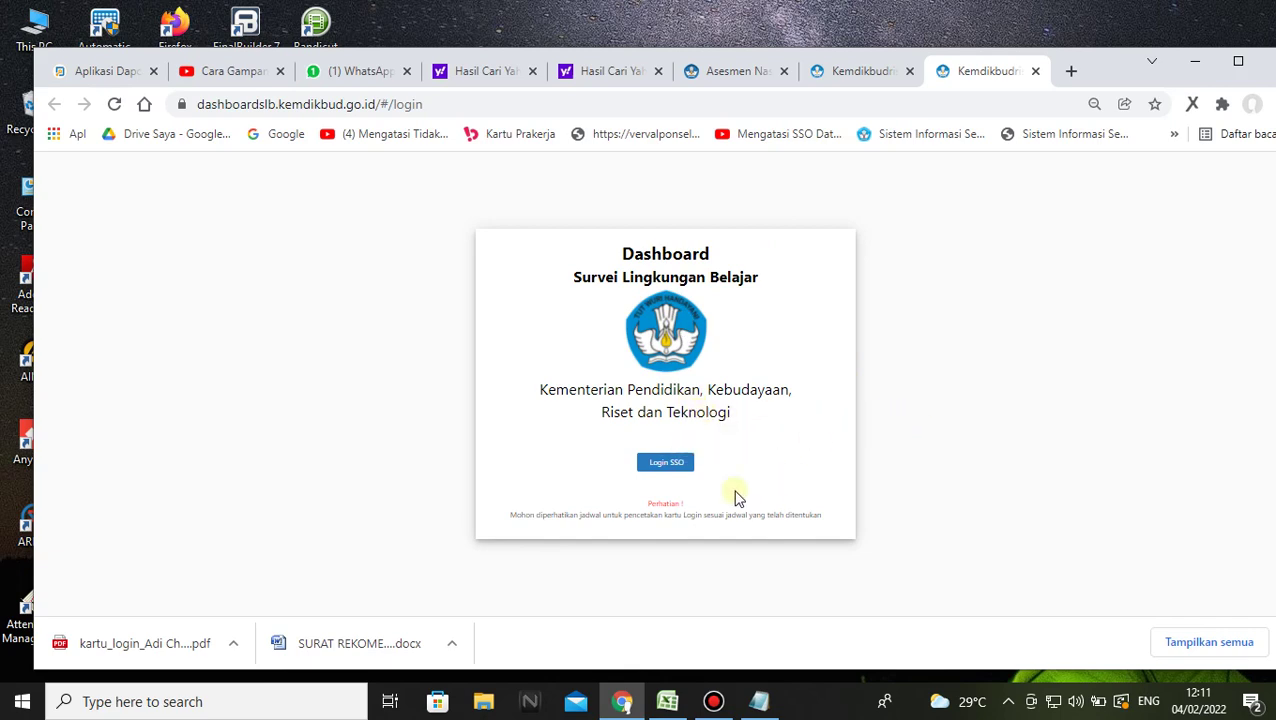
pyautogui.click(666, 464)
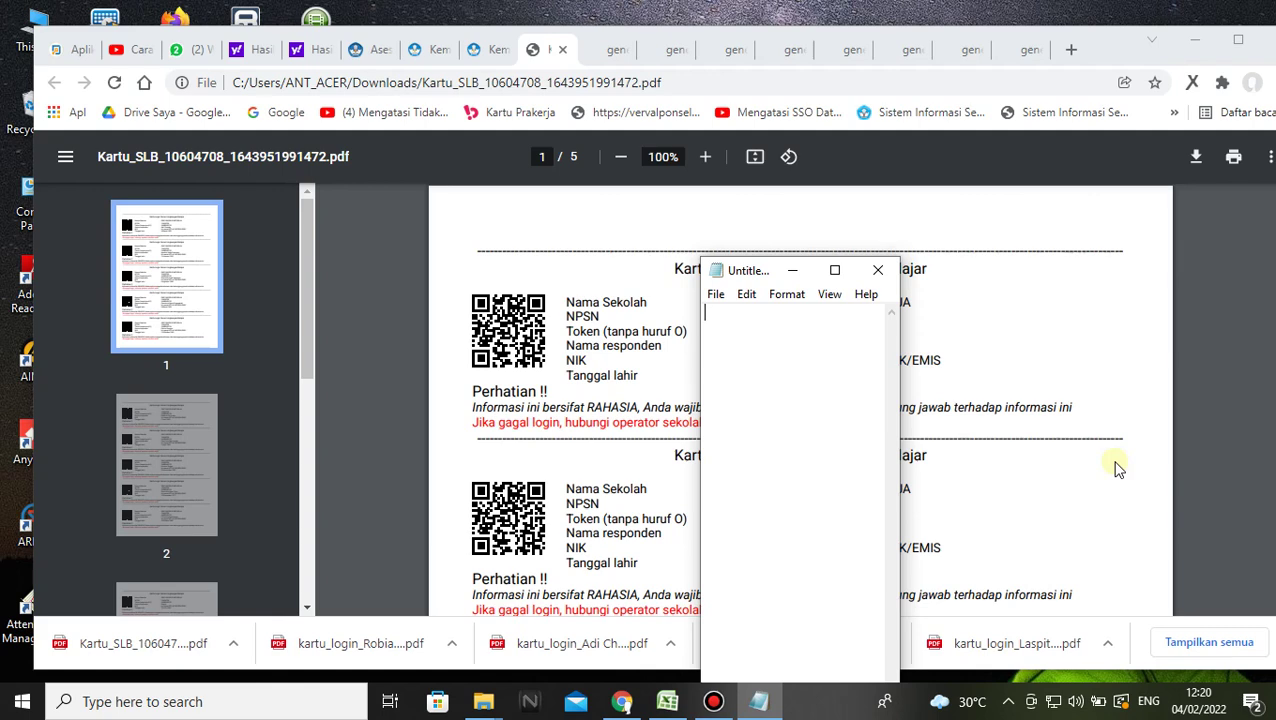
# Leave the Notepad window and return to the Asesmen Nasional explanation page in the browser
pyautogui.click(915, 443)
pyautogui.hotkey('ctrl', '6')
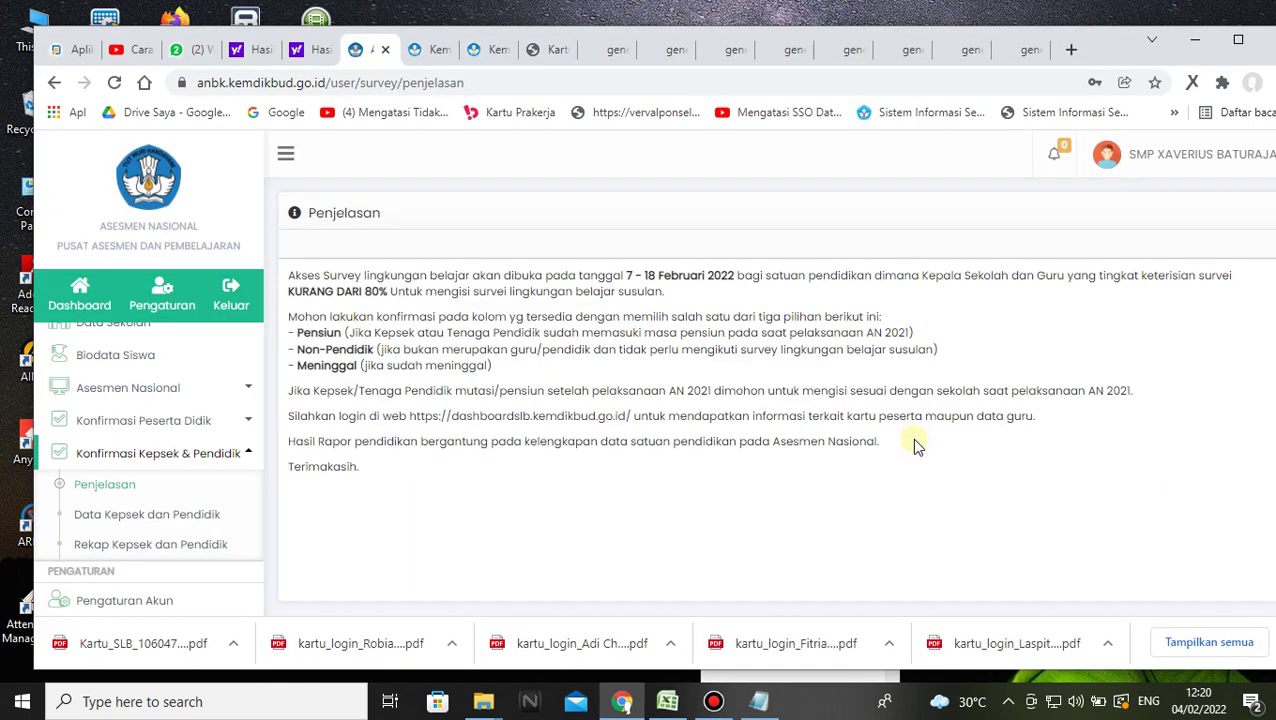